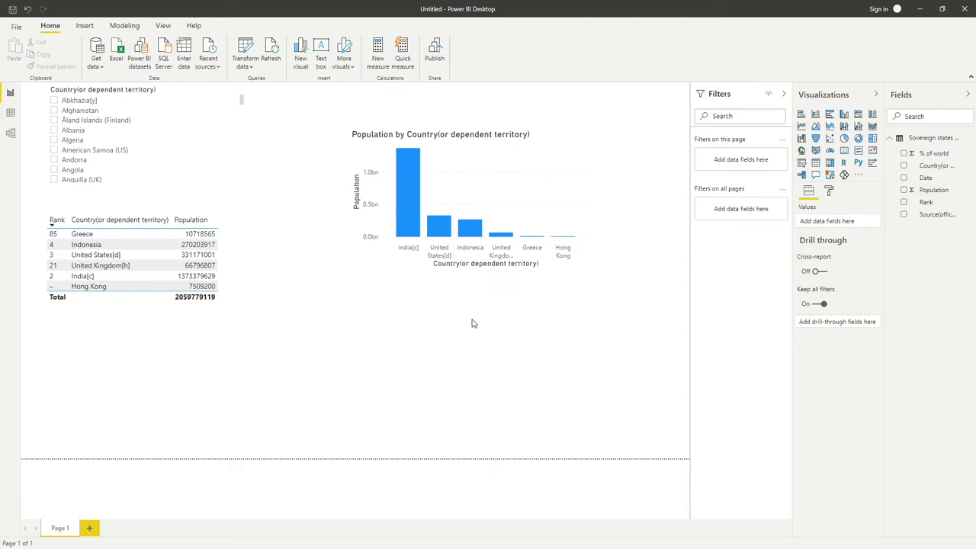
Step: In Power Query, select the Country(or dependent territory) column and bring up the Extract text options
click(458, 346)
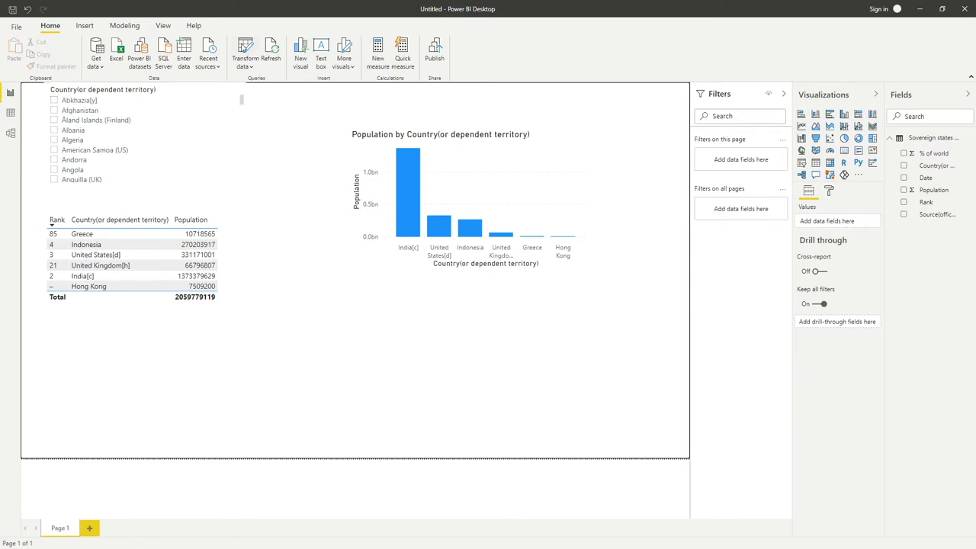
click(243, 47)
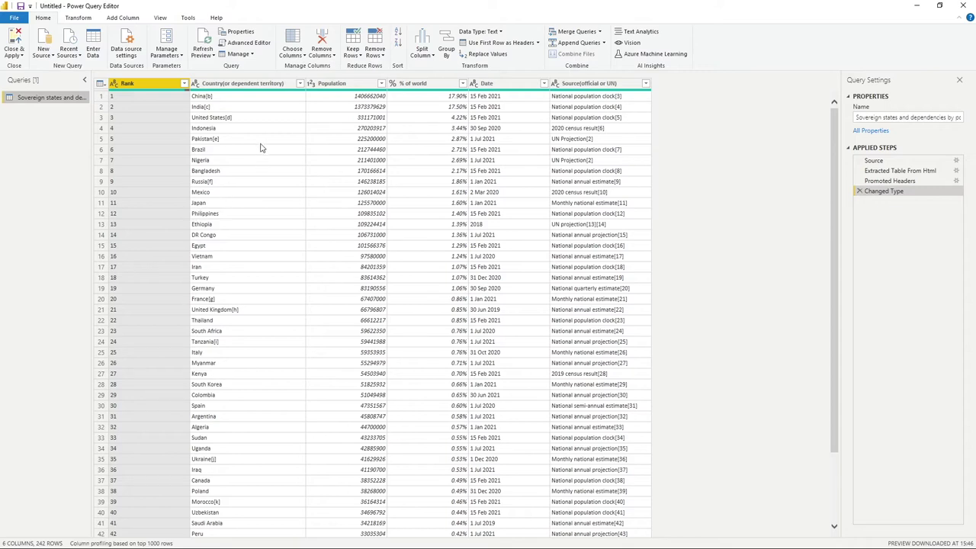
click(252, 85)
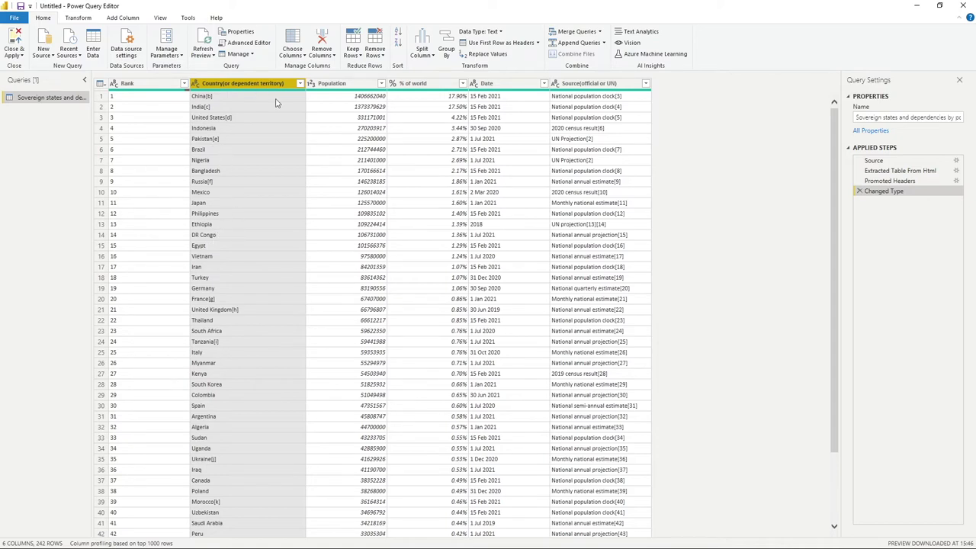
click(79, 20)
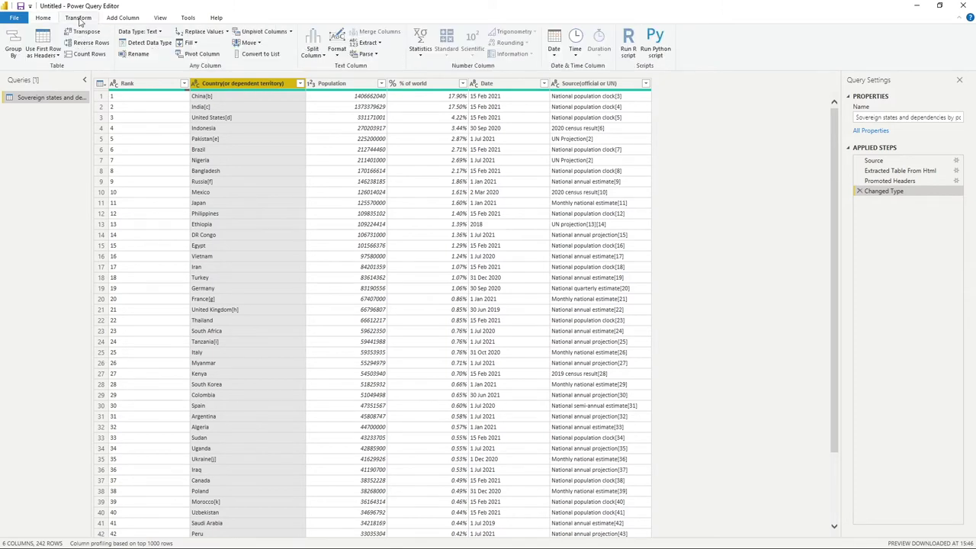
click(378, 44)
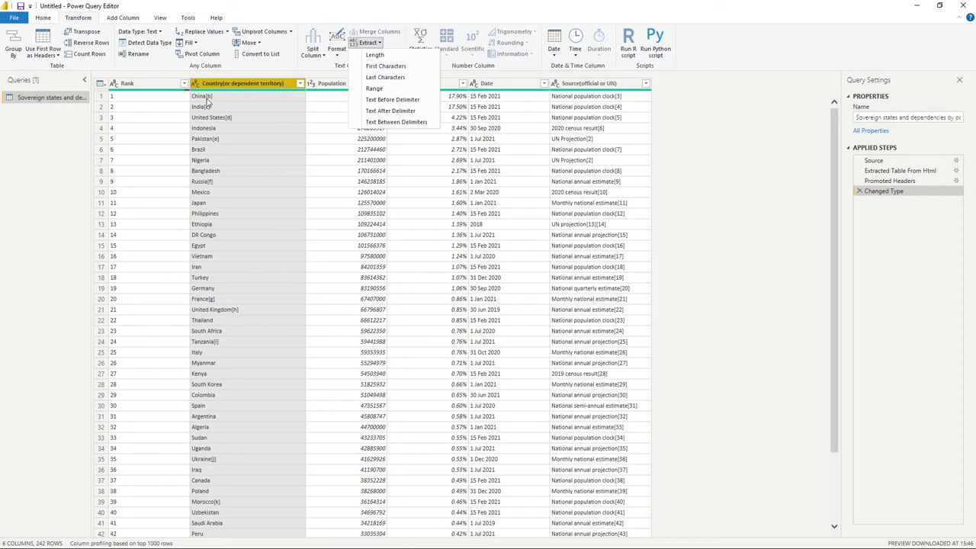
Step: Extract the text before the '[' delimiter, so China[b] becomes China
click(381, 99)
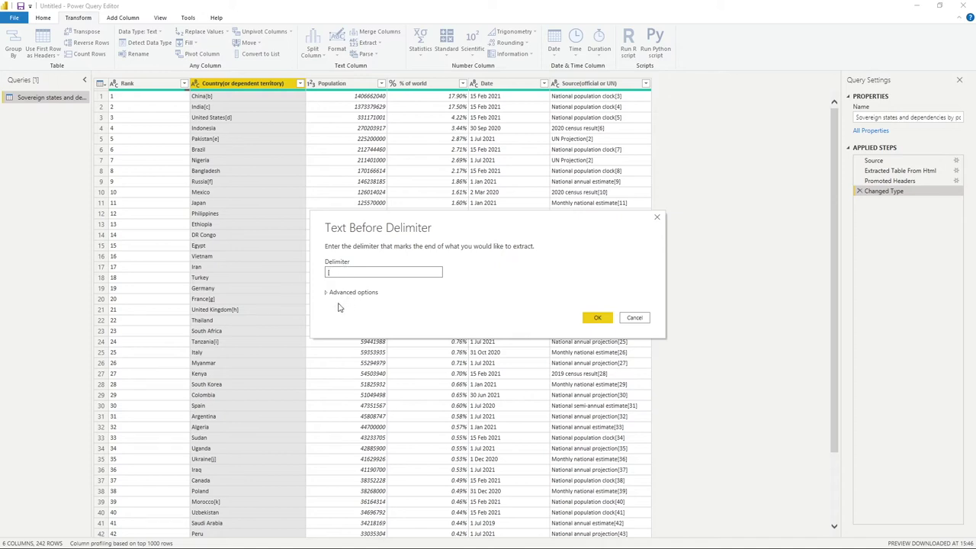
click(327, 294)
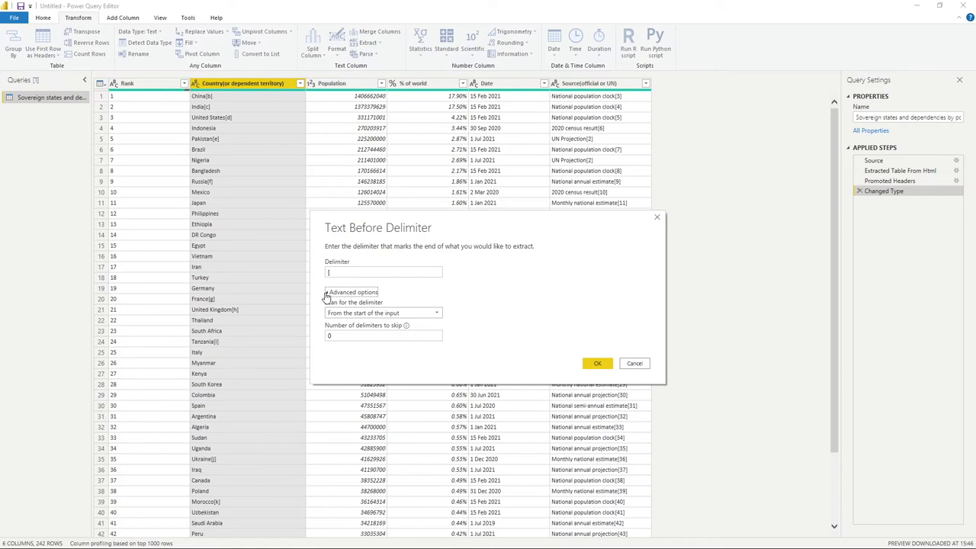
click(343, 336)
click(328, 296)
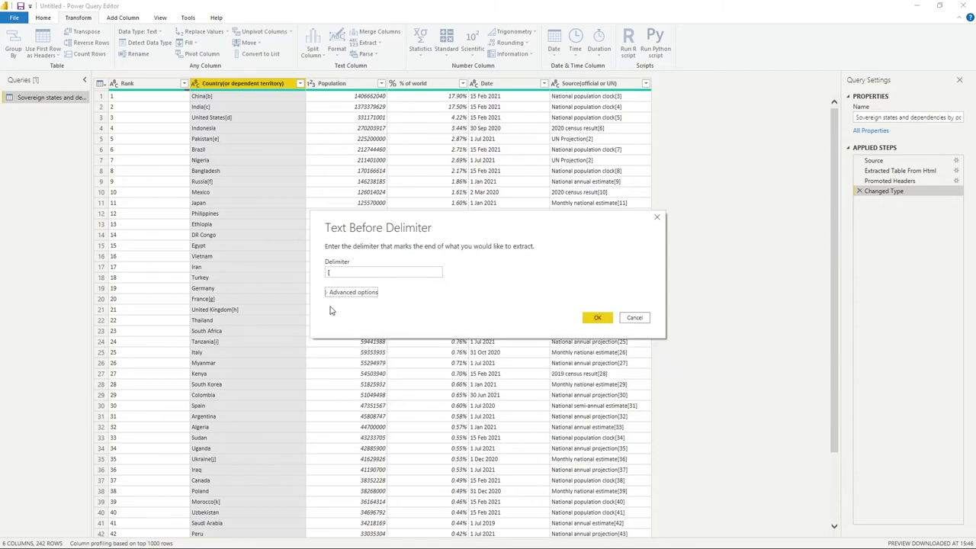
click(329, 273)
click(599, 319)
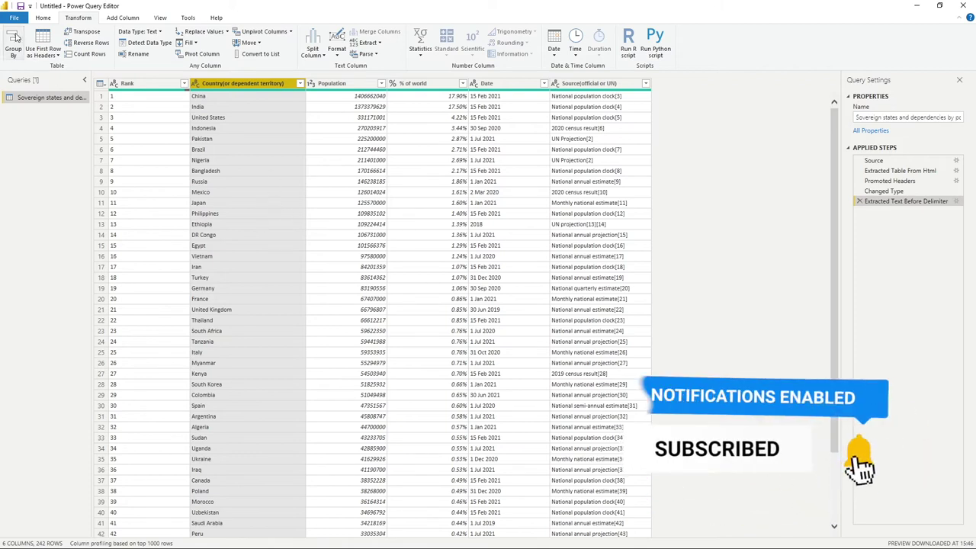
Step: Close & Apply the cleaned country query and return to the report page
click(43, 17)
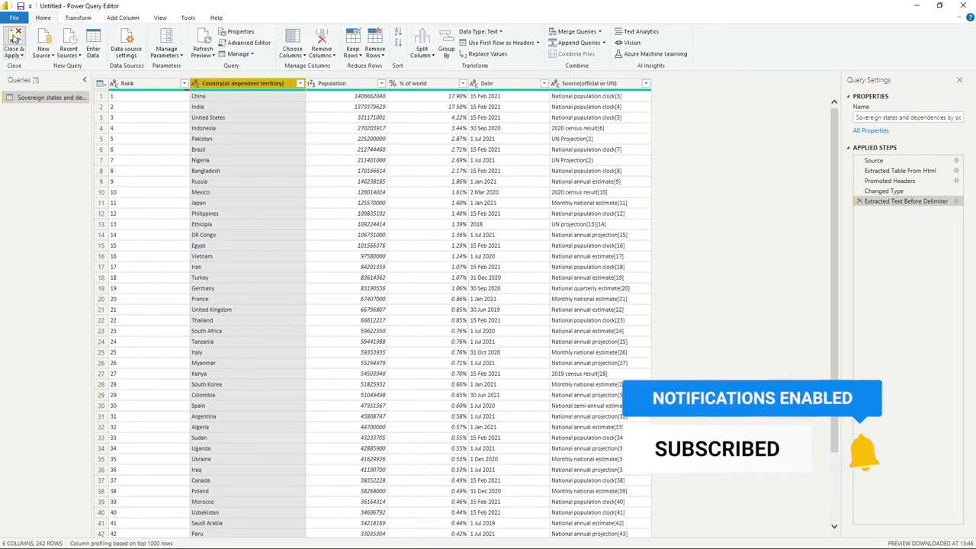
click(15, 35)
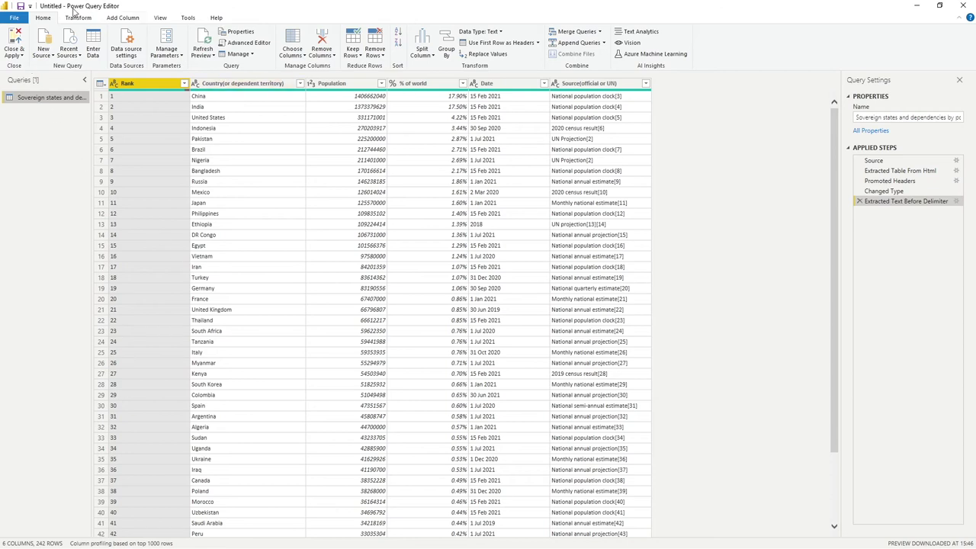
click(965, 9)
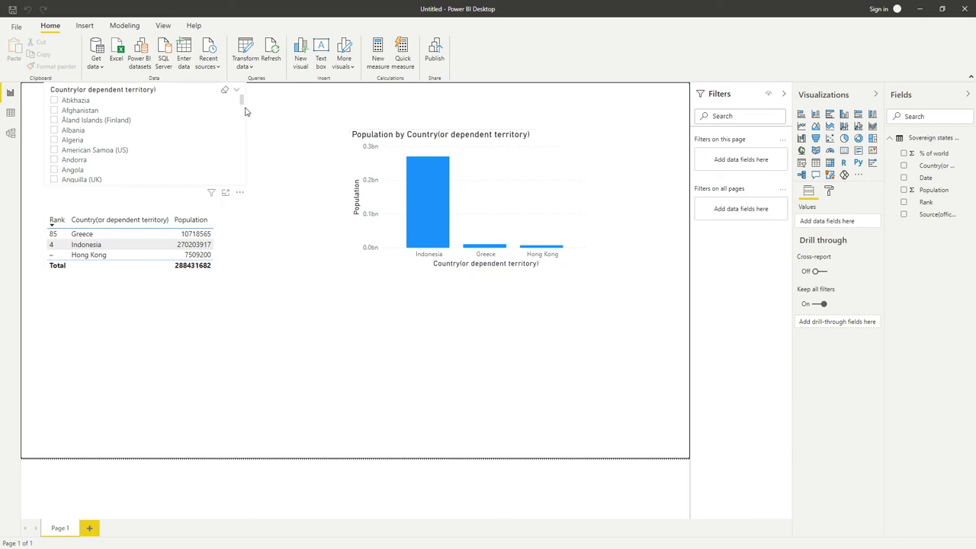
Step: Add United Kingdom, United States and United Arab Emirates in the country slicer, totalling 695766319
drag(241, 99, 245, 191)
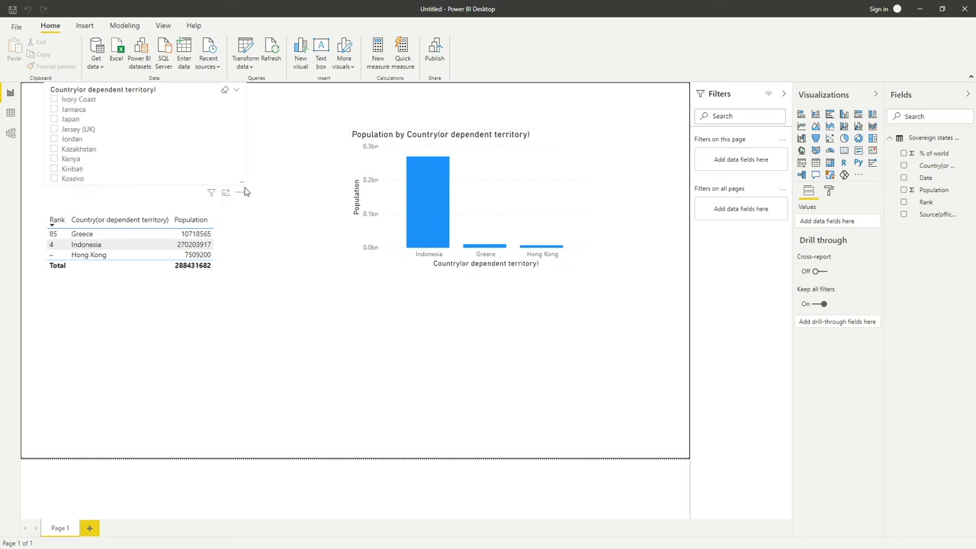
click(171, 161)
scroll(200, 167, down, 5)
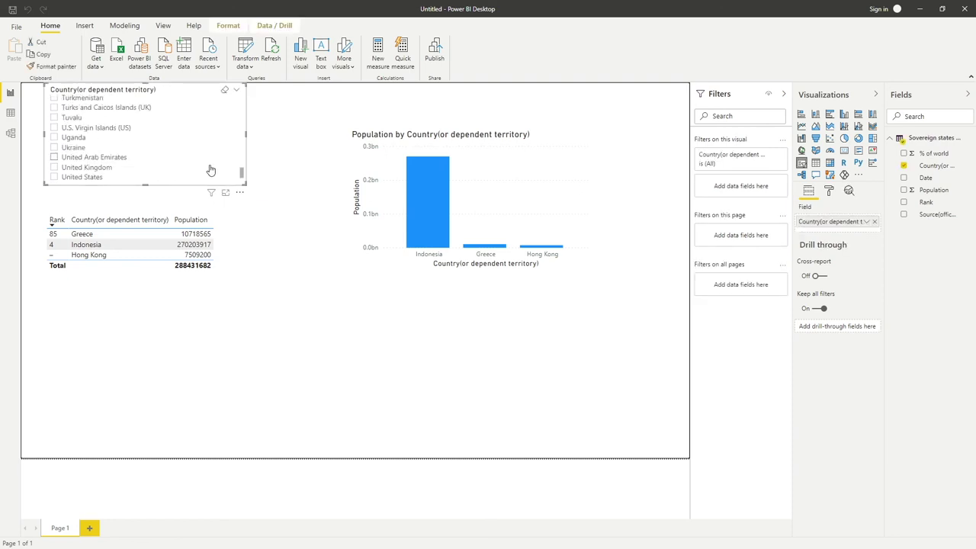
scroll(211, 170, down, 3)
scroll(163, 157, down, 1)
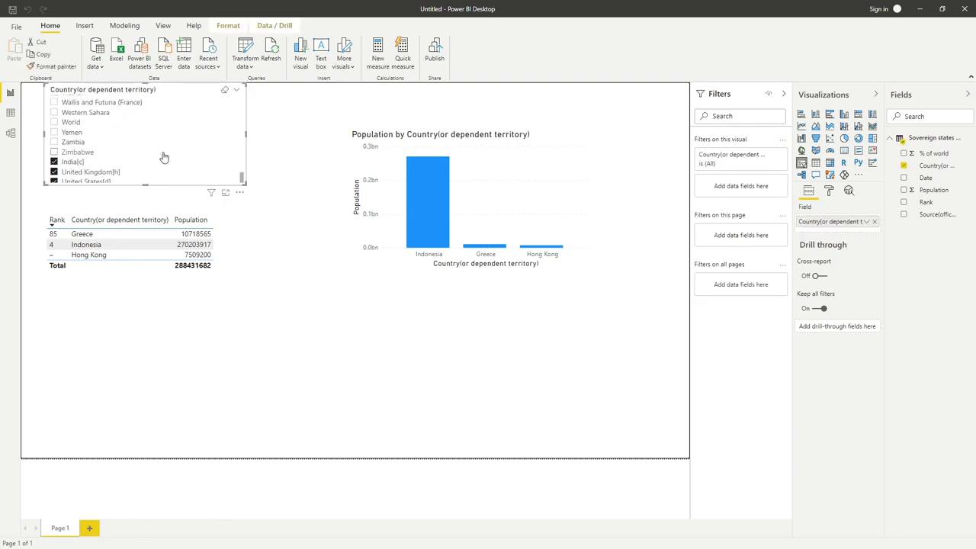
scroll(161, 158, up, 1)
scroll(159, 157, down, 1)
scroll(157, 157, up, 3)
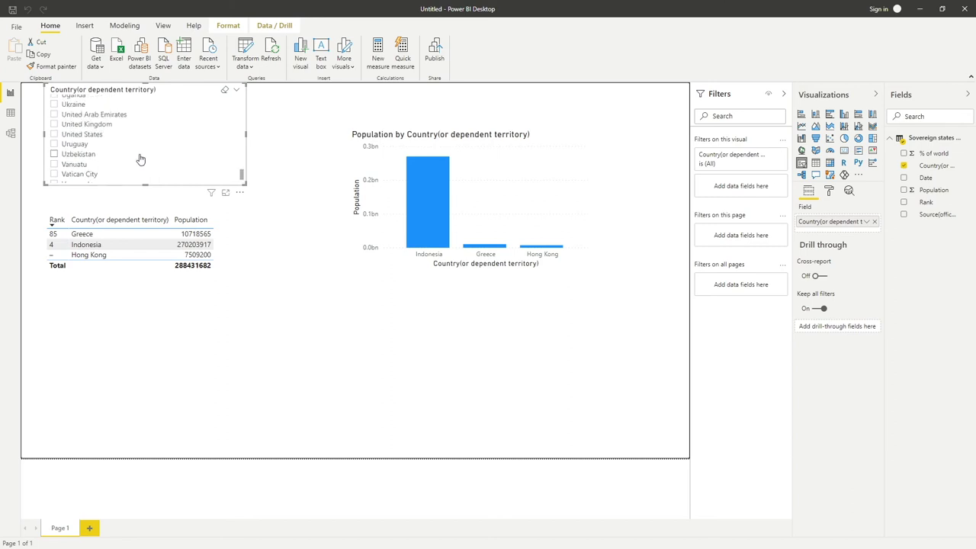
scroll(140, 158, up, 2)
scroll(140, 159, down, 2)
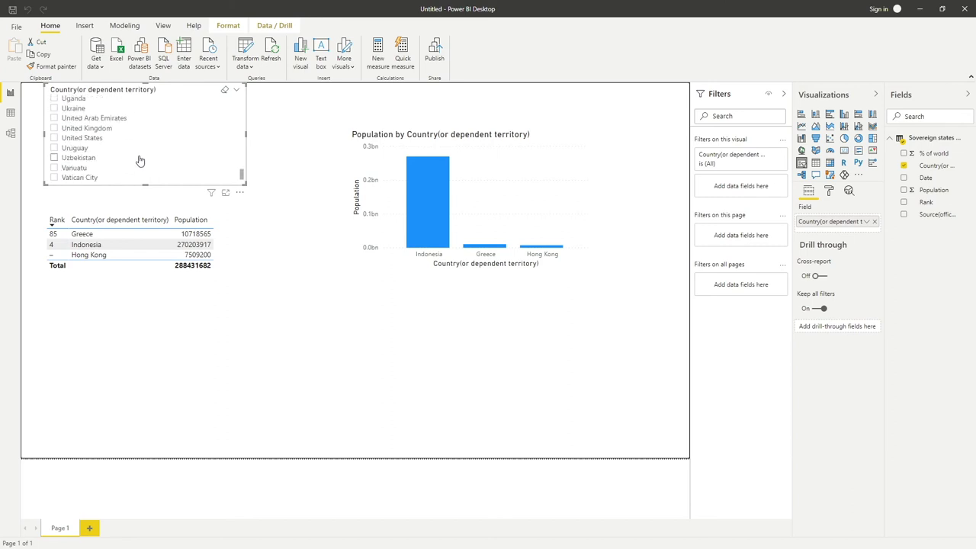
click(54, 124)
click(54, 134)
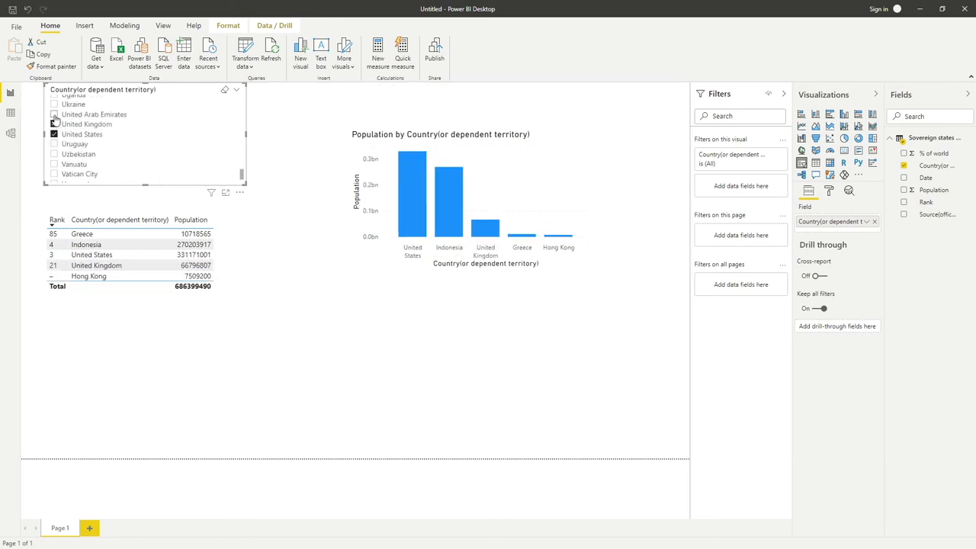
click(54, 114)
click(314, 329)
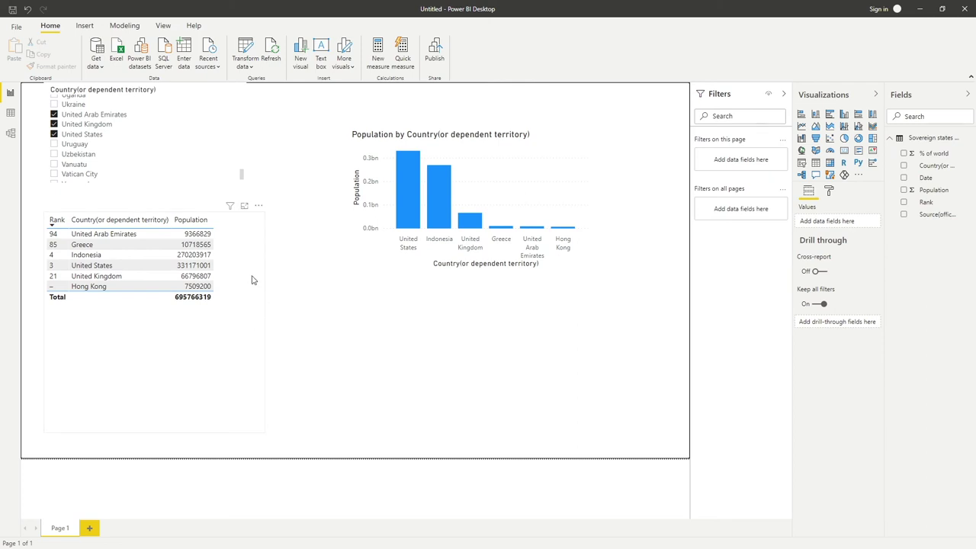
Step: Give the Population field comma thousands separators, showing 331,171,001 and a 695,766,319 total
click(933, 191)
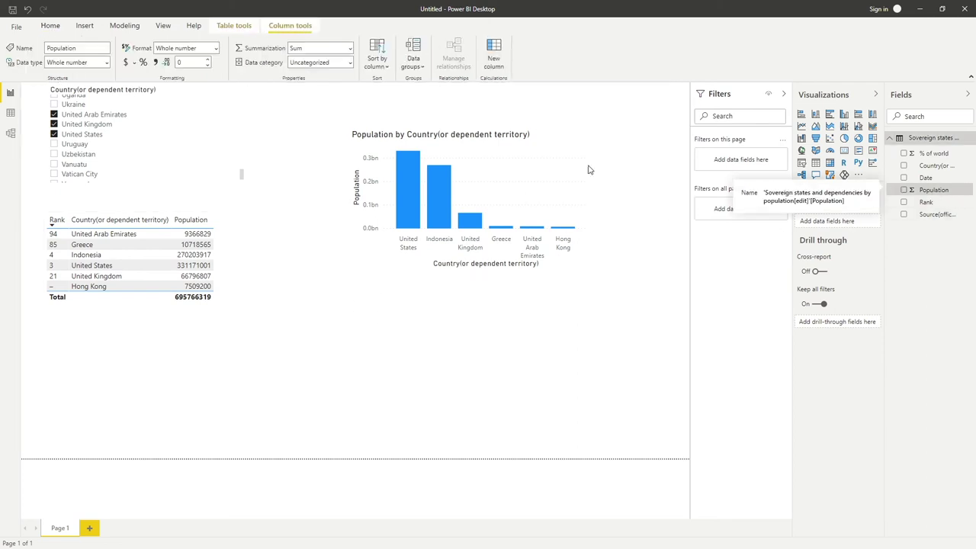
click(156, 64)
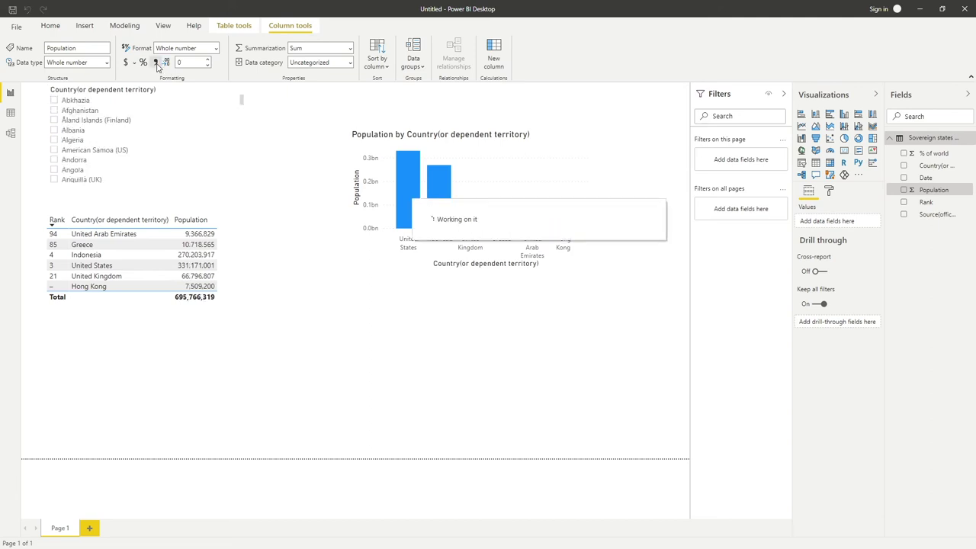
click(311, 346)
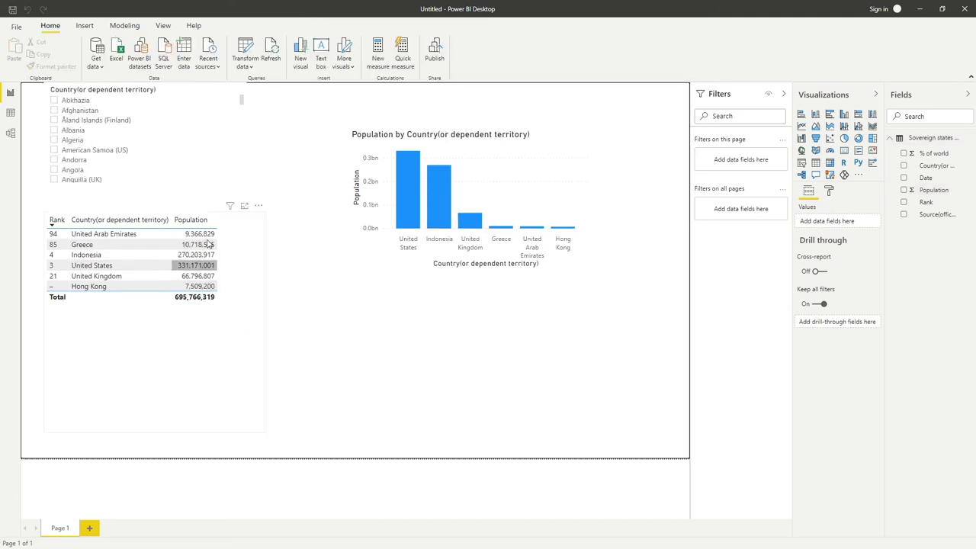